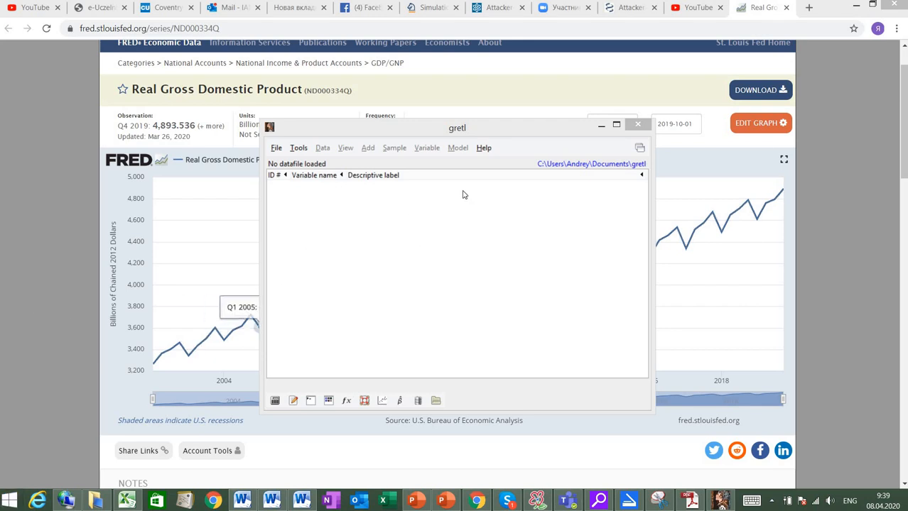
Step: Minimize gretl and download the Real Gross Domestic Product series (ND000334Q) from FRED as Excel data
click(600, 125)
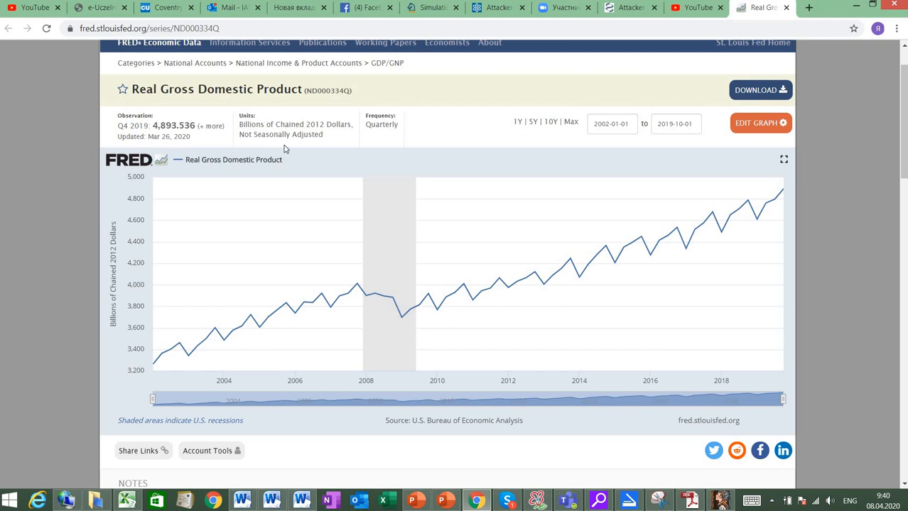
scroll(284, 149, up, 1)
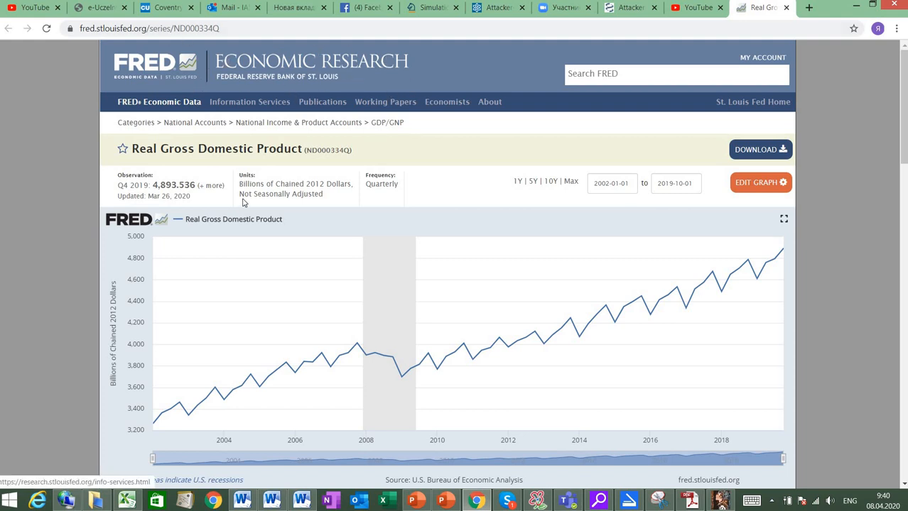
scroll(177, 167, down, 1)
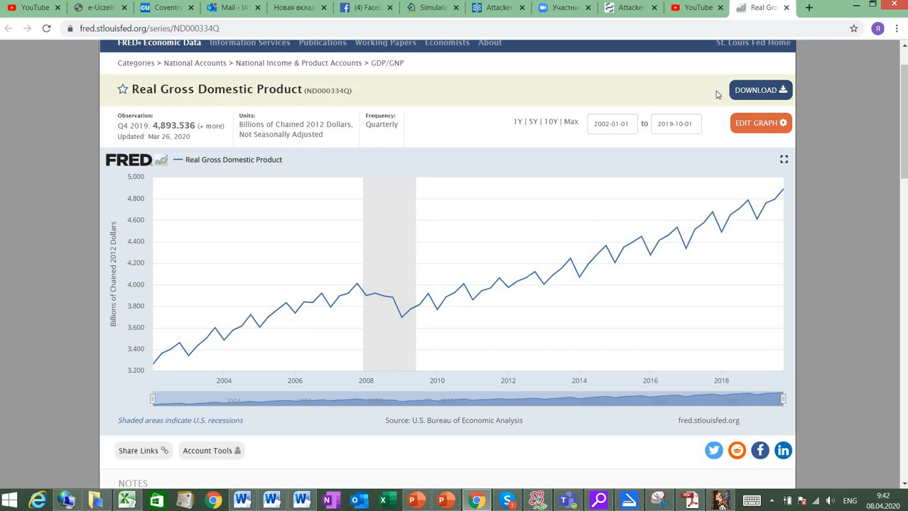
click(746, 96)
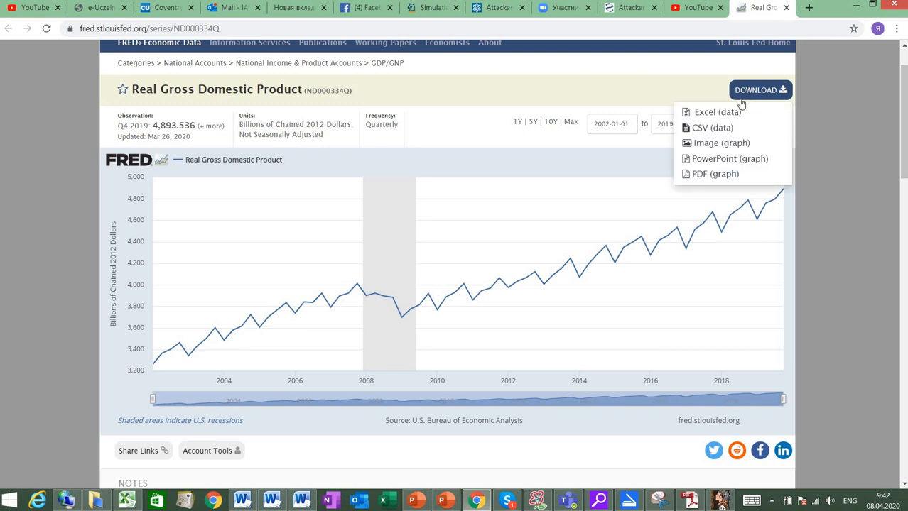
click(710, 112)
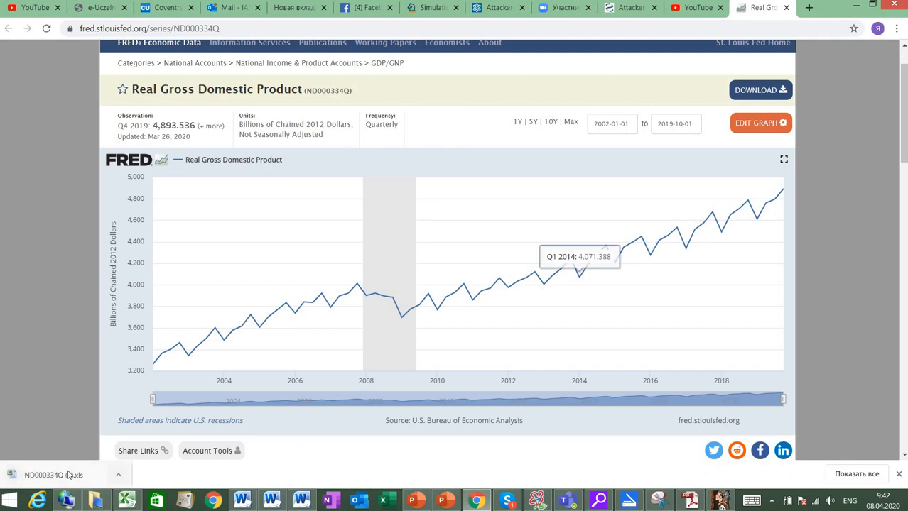
Step: Show the downloaded ND000334Q (1).xls in its folder and rename it GDP_gretl_treining.xls
right_click(74, 472)
click(93, 440)
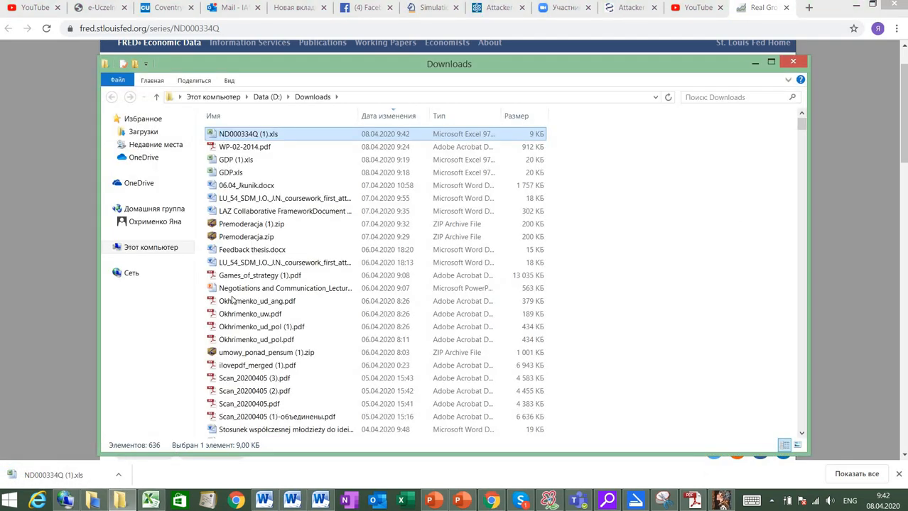
right_click(234, 135)
click(136, 303)
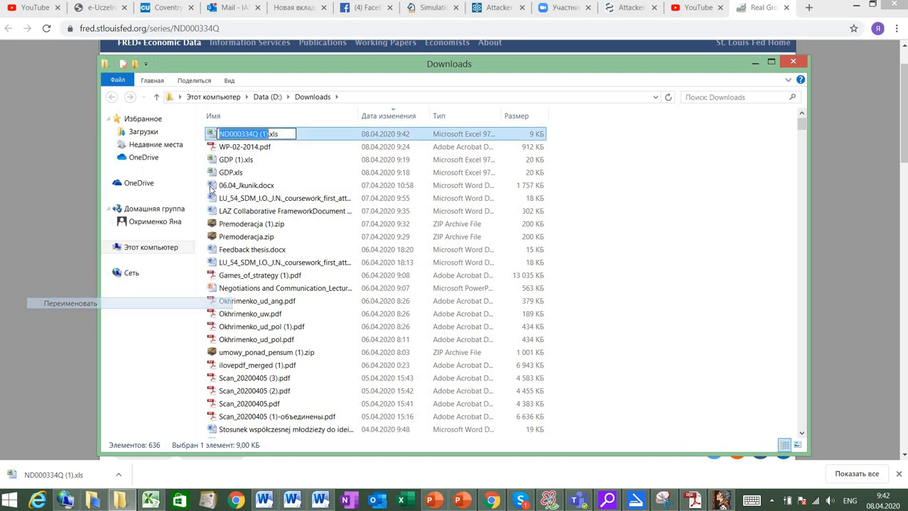
text(GDP_gret)
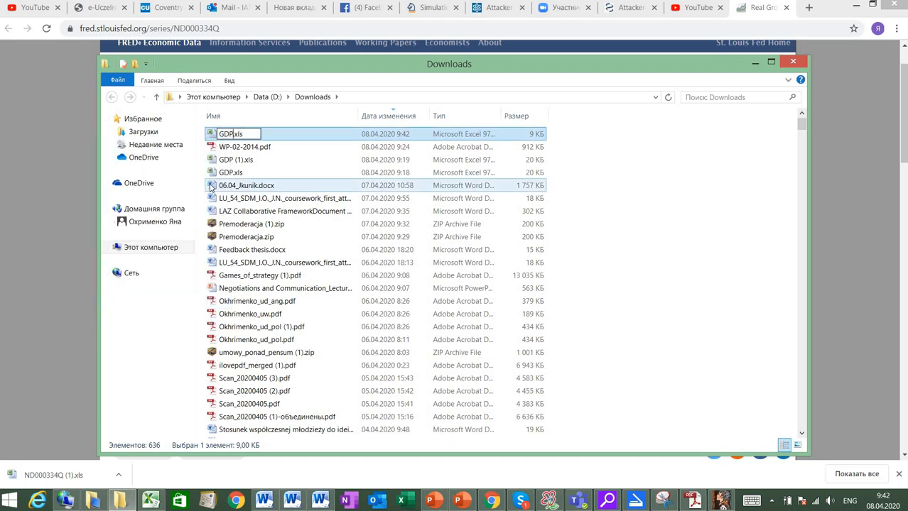
text(l_trein)
key(BackSpace)
key(BackSpace)
key(BackSpace)
text(aining)
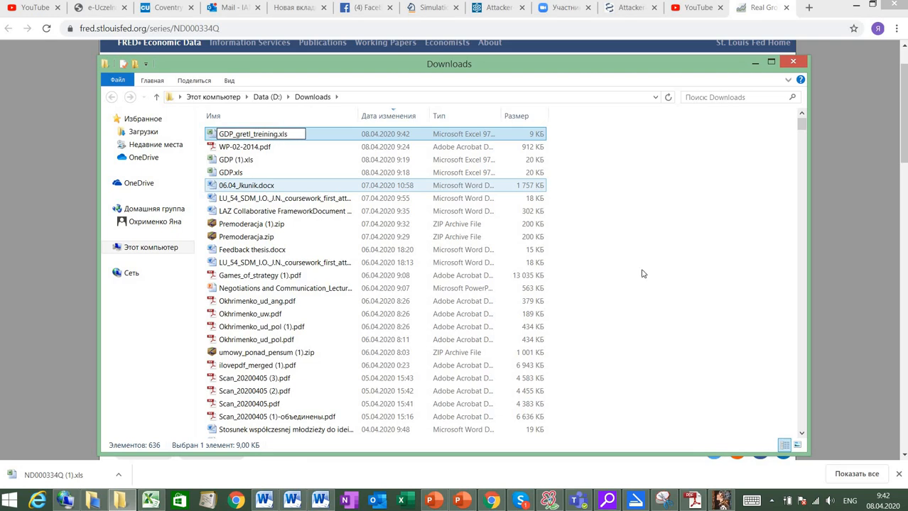
key(Return)
Step: Copy GDP_gretl_treining.xls from Downloads and paste it into the Desktop folder
right_click(318, 134)
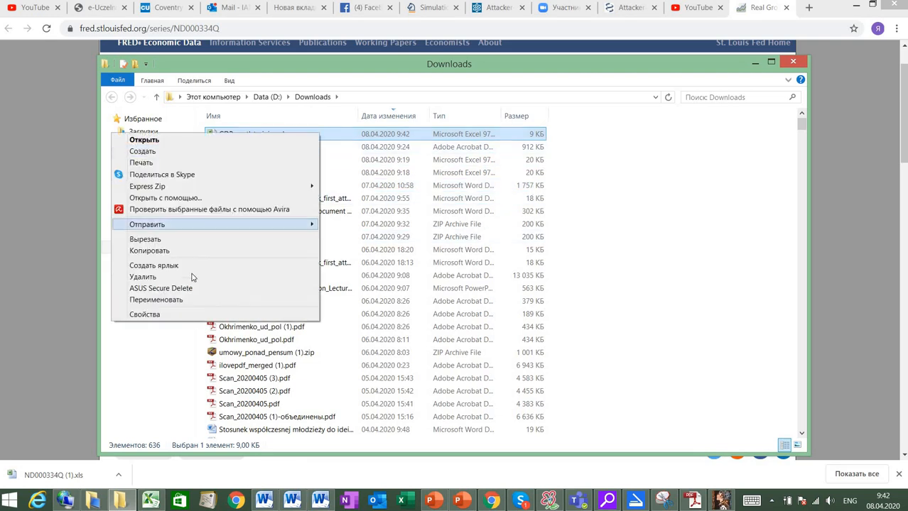
click(186, 251)
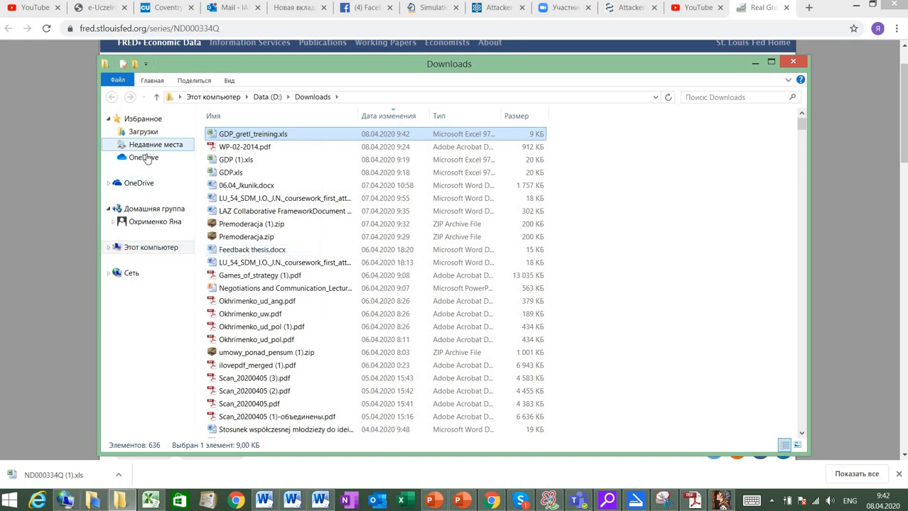
click(145, 248)
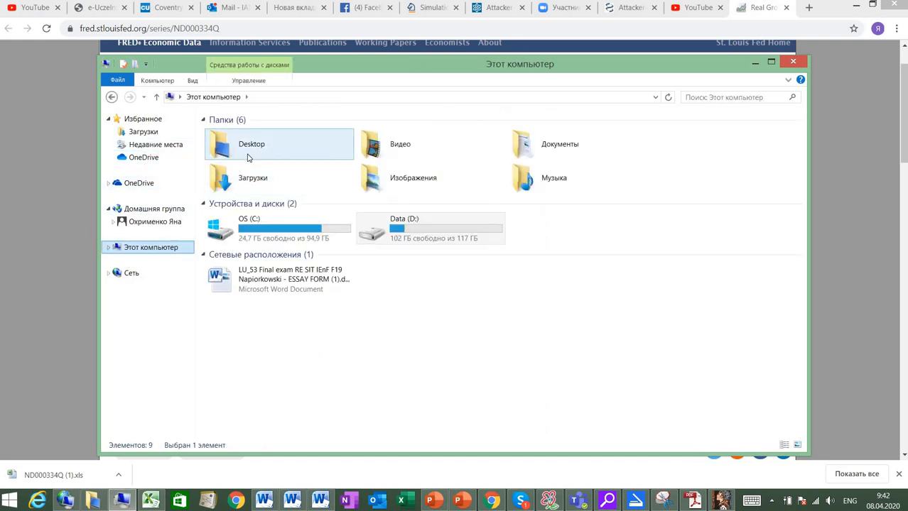
double_click(247, 155)
key(ctrl+v)
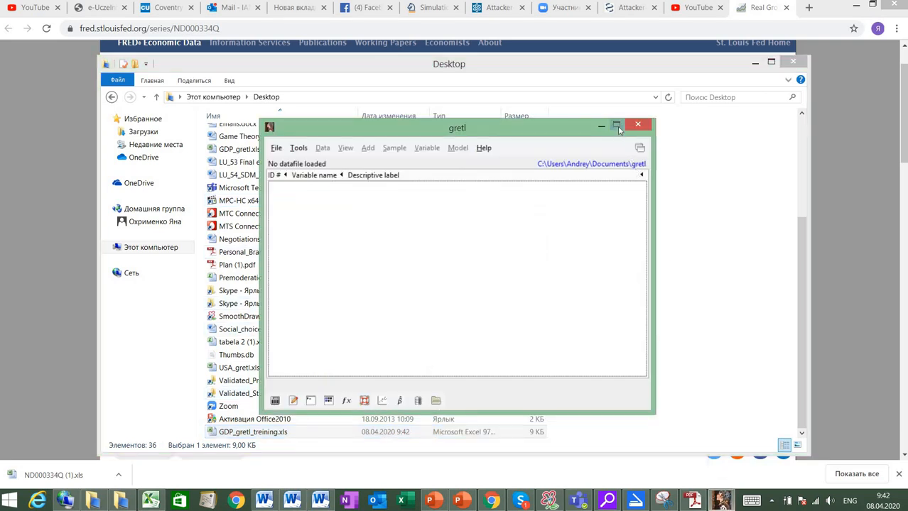
Step: Switch to gretl, maximize it, and browse the Desktop for a user data file, filtered to Excel files (*.xls)
click(624, 126)
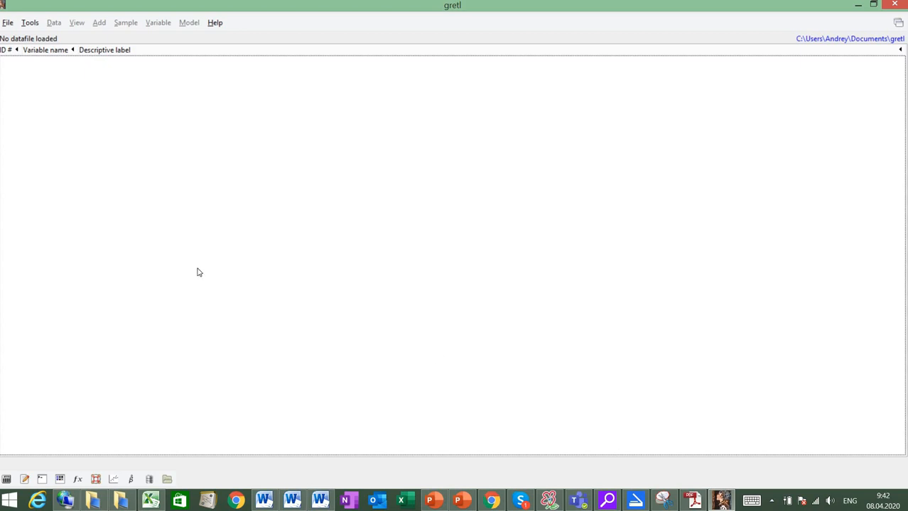
click(9, 24)
mouse_move(24, 42)
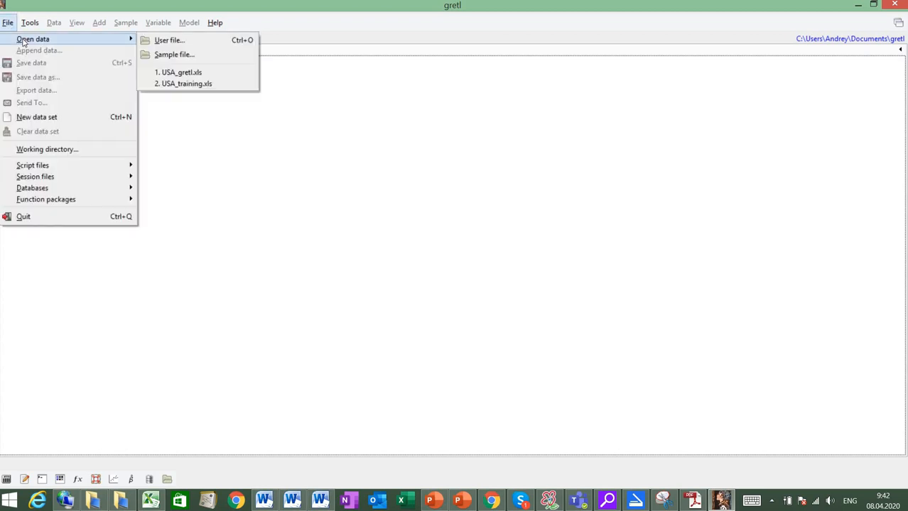
click(178, 43)
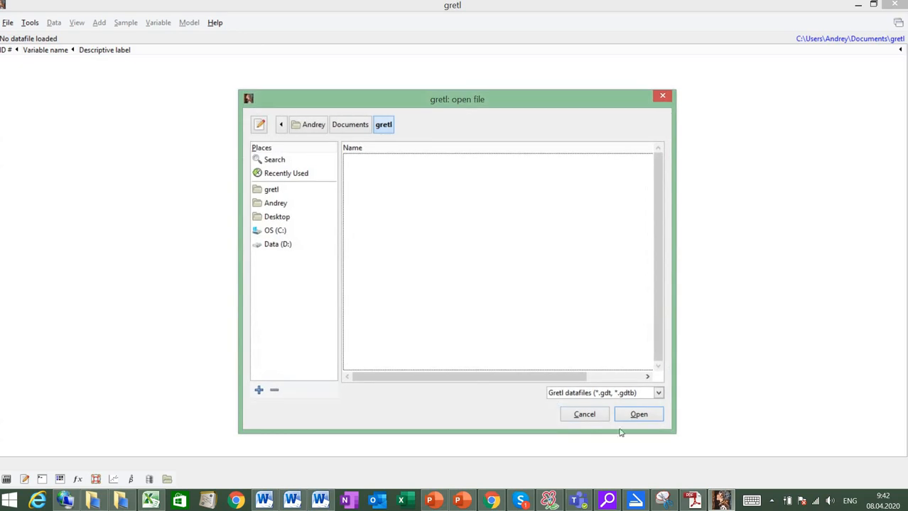
click(631, 395)
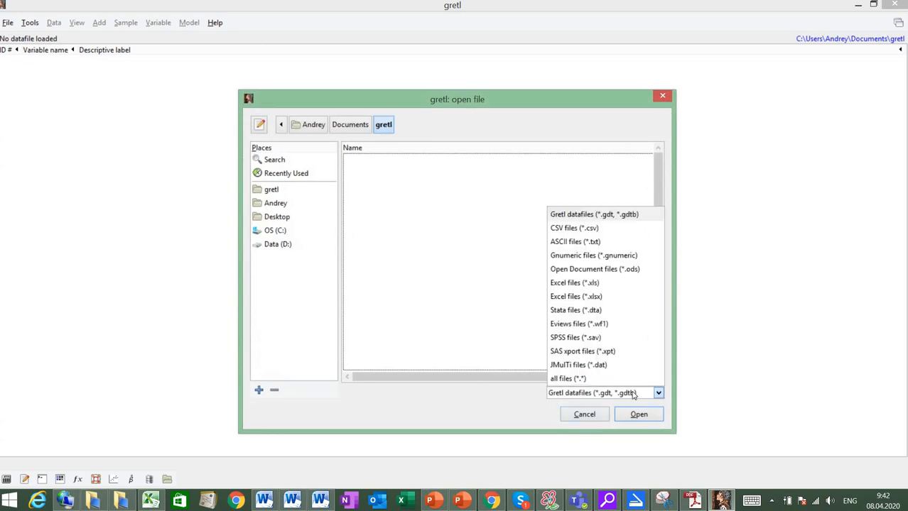
click(611, 297)
click(299, 218)
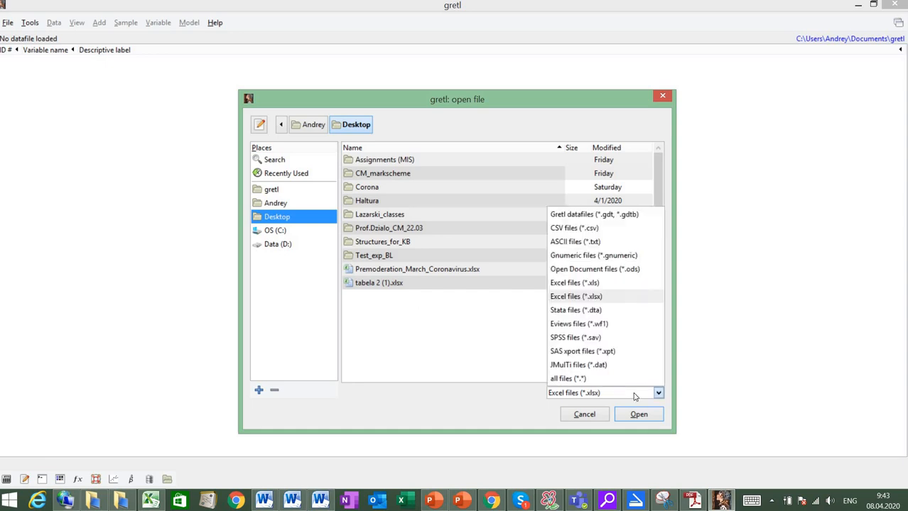
click(635, 395)
click(603, 283)
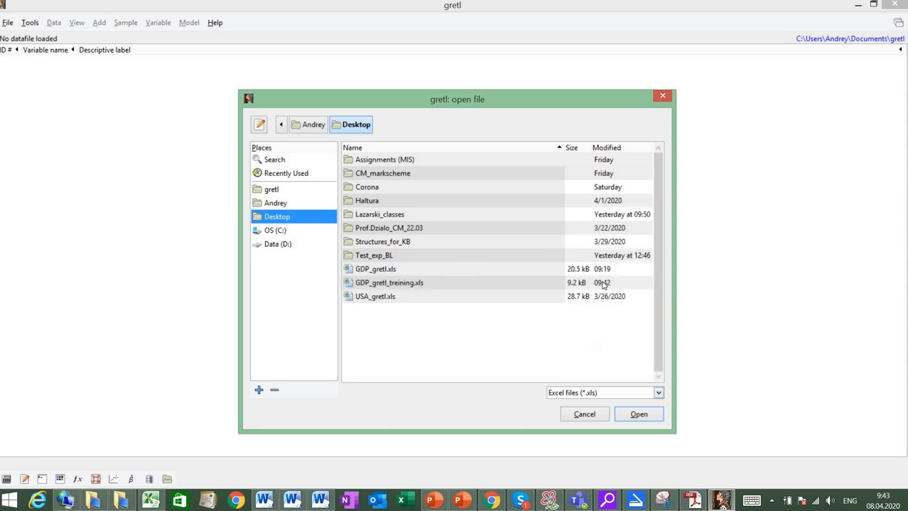
Step: Try to import GDP_gretl_treining.xls into gretl starting at column 1, row 1
click(429, 283)
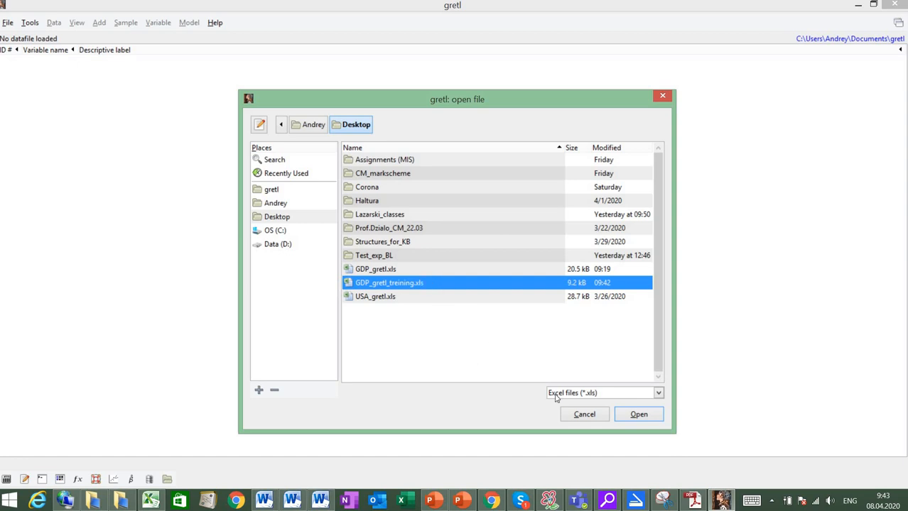
click(627, 414)
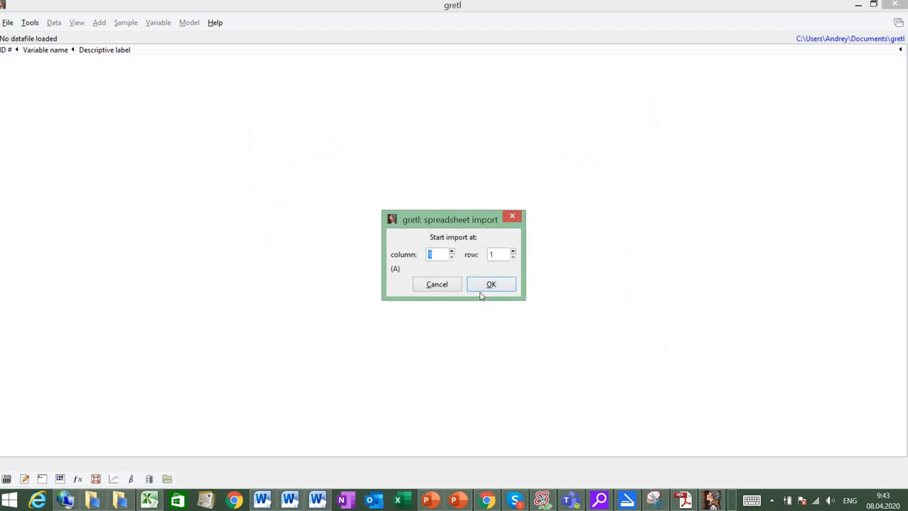
click(480, 288)
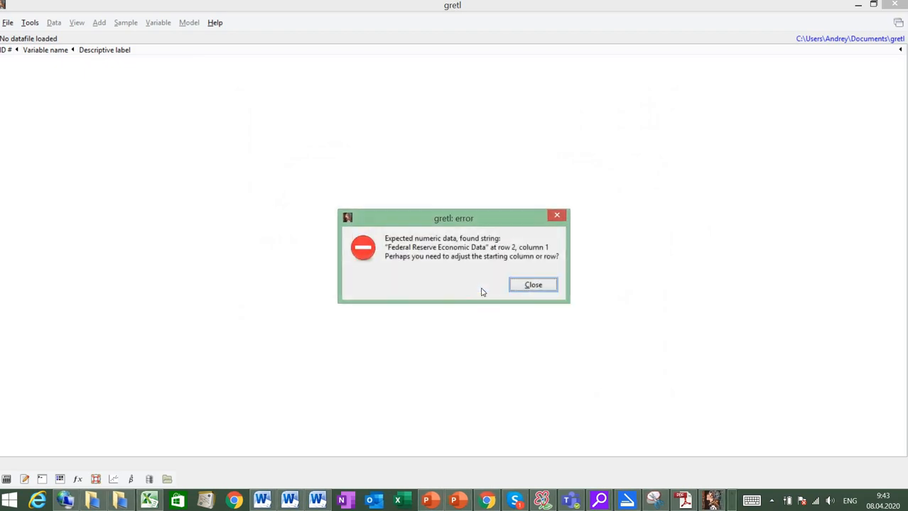
click(527, 285)
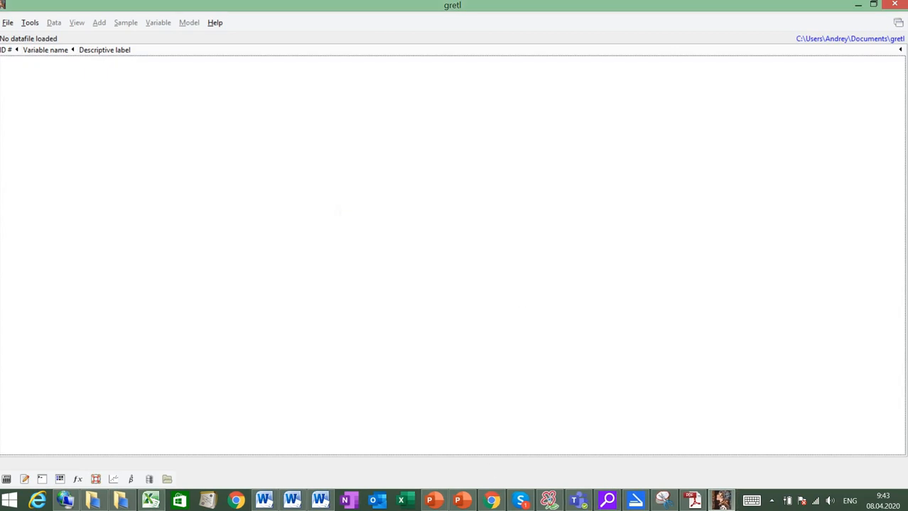
Step: Switch to Excel and open GDP_gretl_treining.xls from the Desktop folder
click(406, 500)
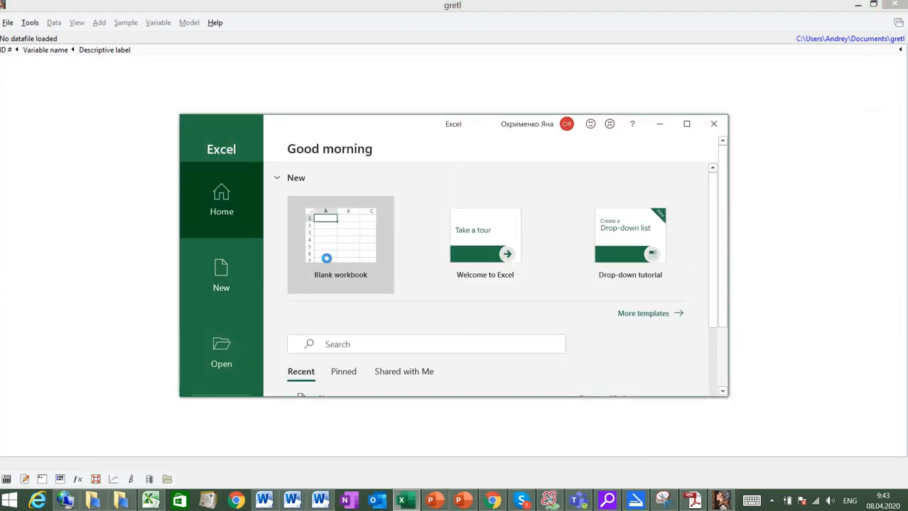
click(323, 260)
click(196, 144)
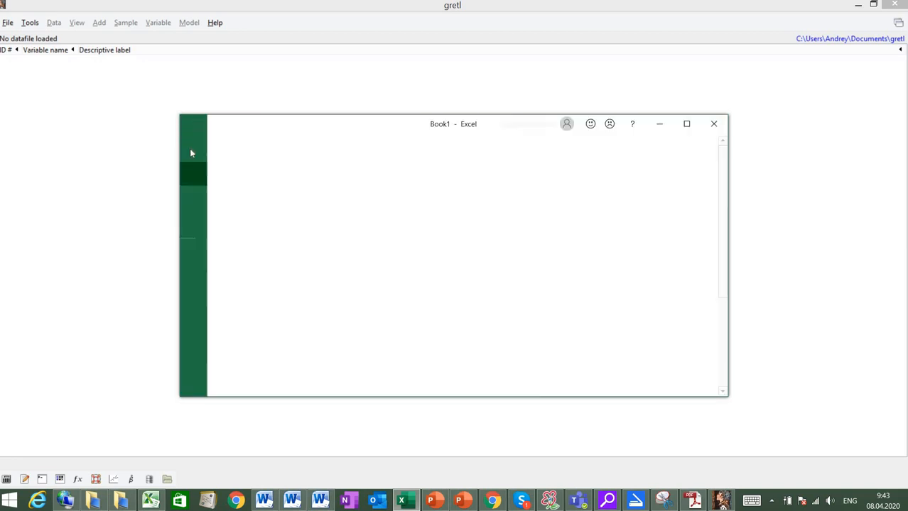
click(227, 220)
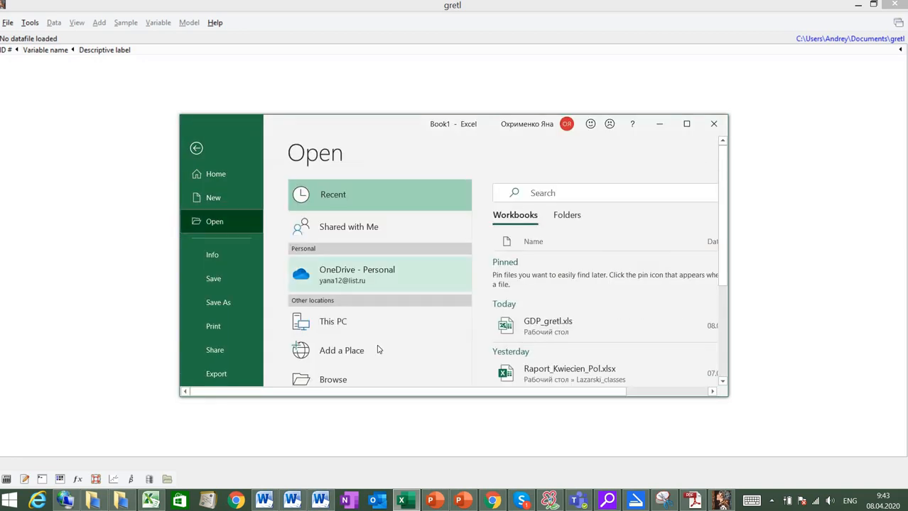
click(386, 376)
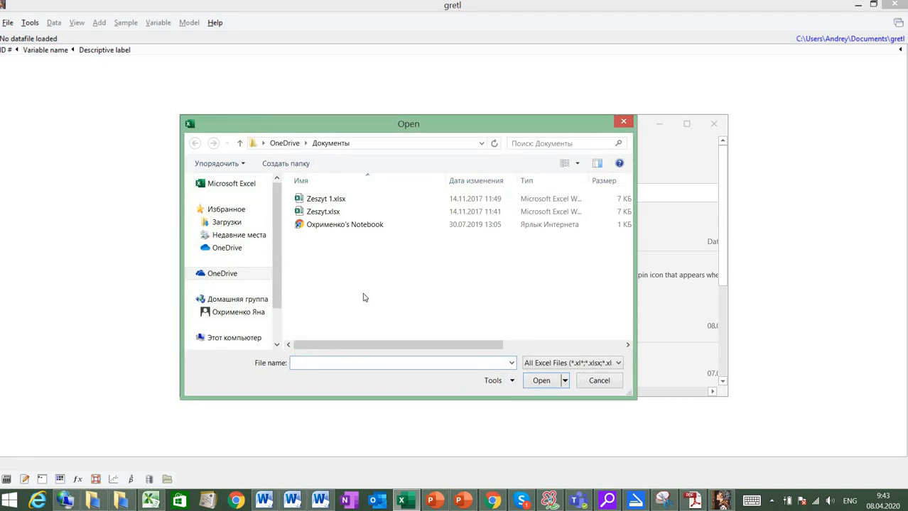
click(617, 127)
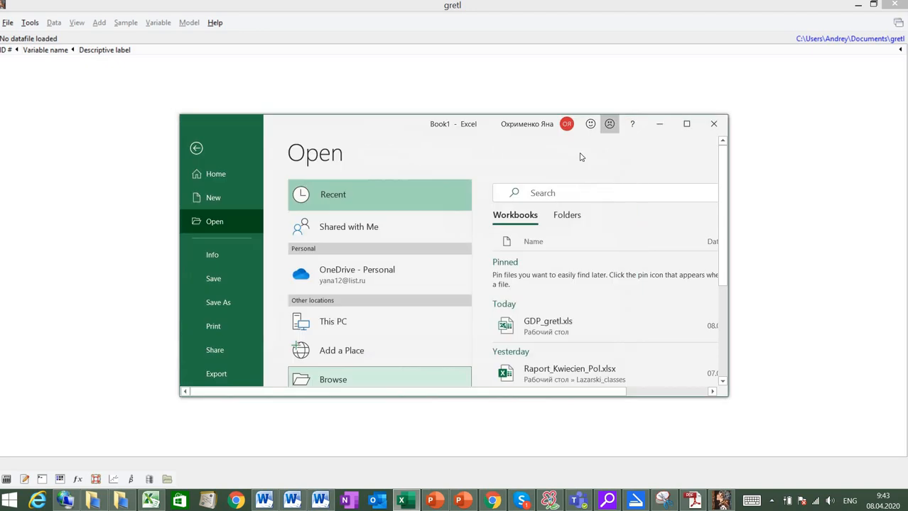
click(380, 380)
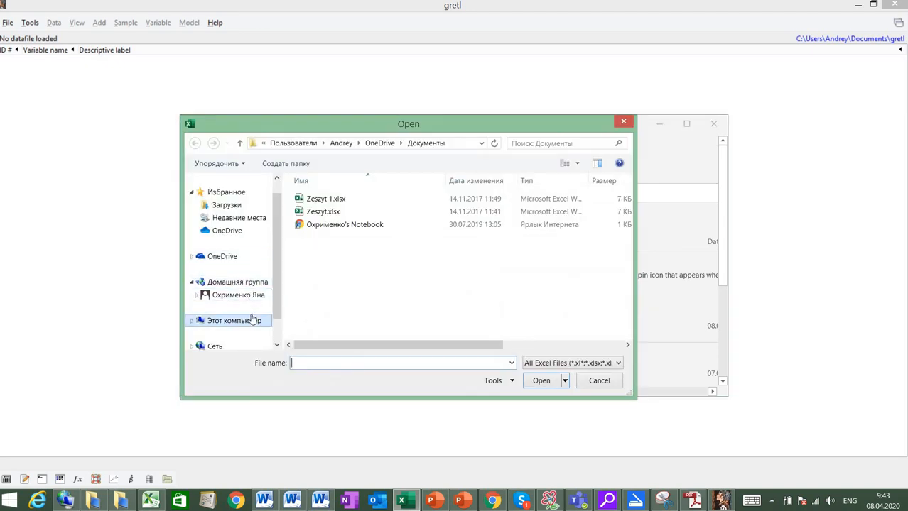
click(206, 319)
double_click(354, 212)
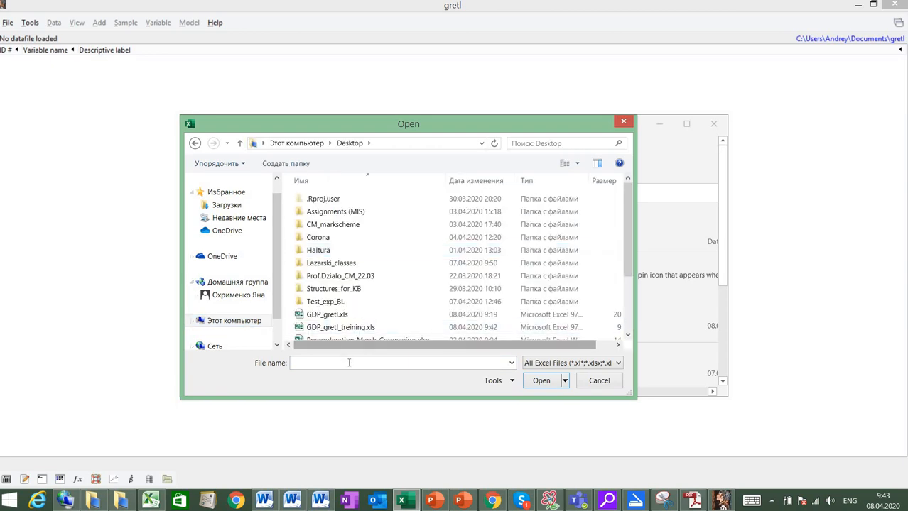
click(341, 328)
click(538, 380)
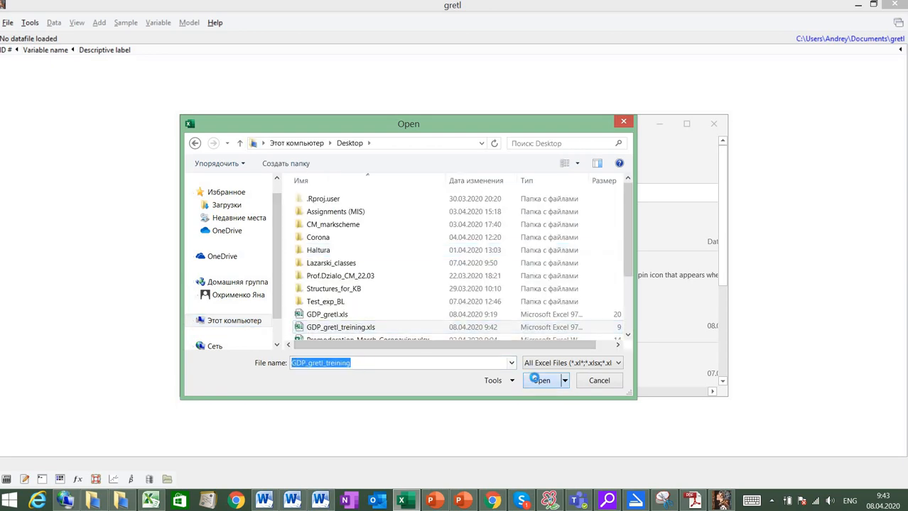
Step: Enable editing for the protected GDP_gretl_treining.xls workbook and maximize its window
click(684, 127)
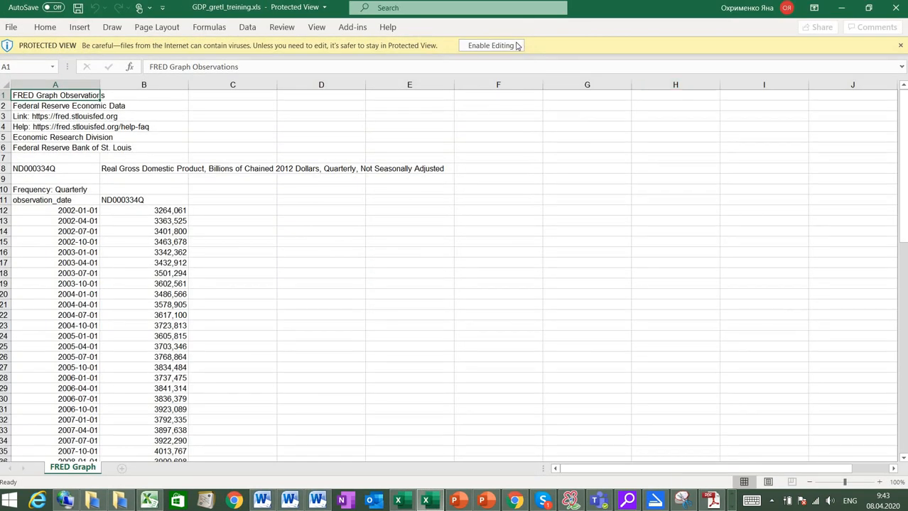
click(480, 45)
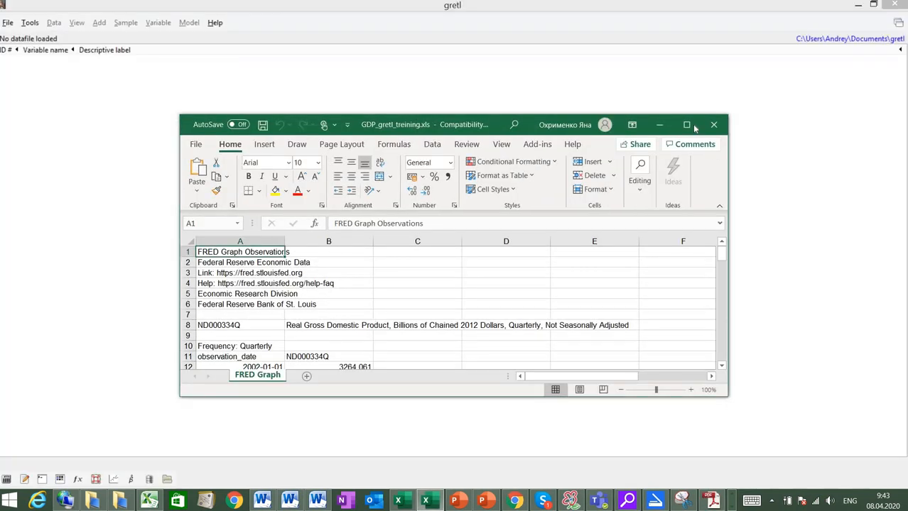
click(689, 124)
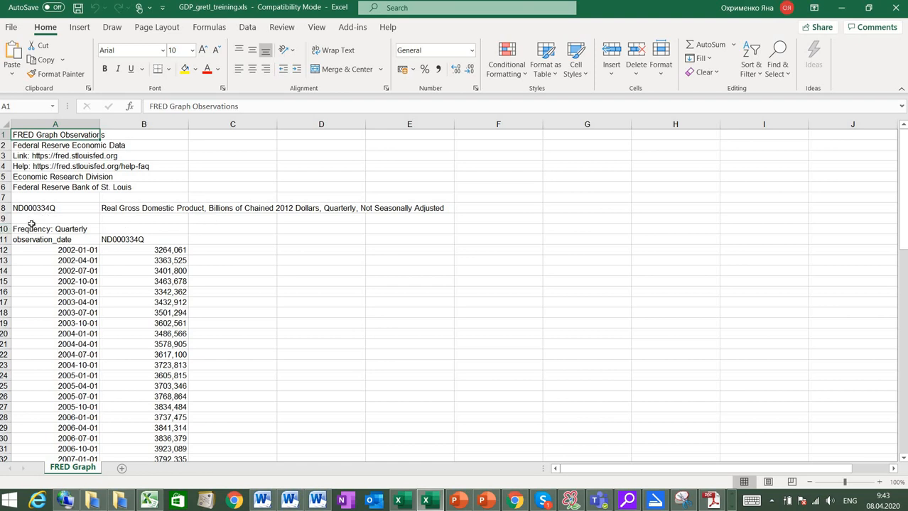
Step: Delete rows 1 to 10 above the observation_date header row and check the remaining data
drag(5, 226, 6, 134)
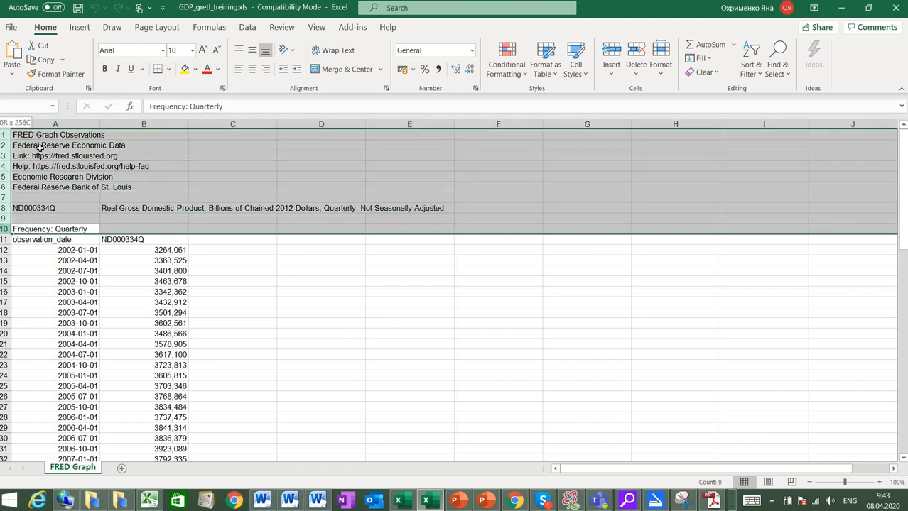
right_click(43, 152)
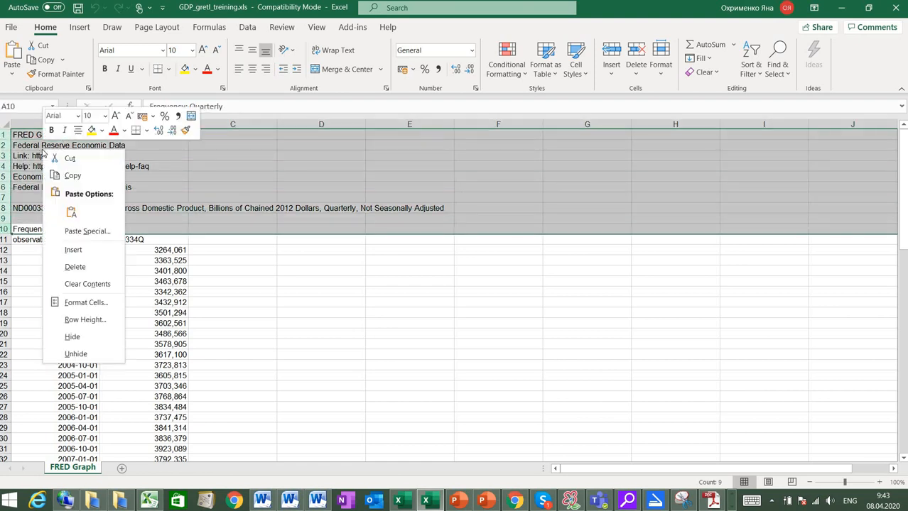
click(65, 267)
click(261, 294)
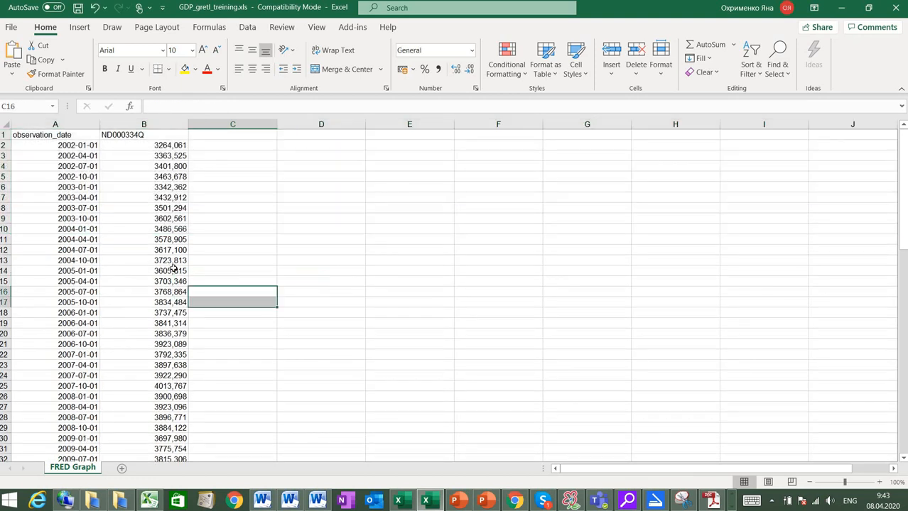
scroll(172, 267, down, 6)
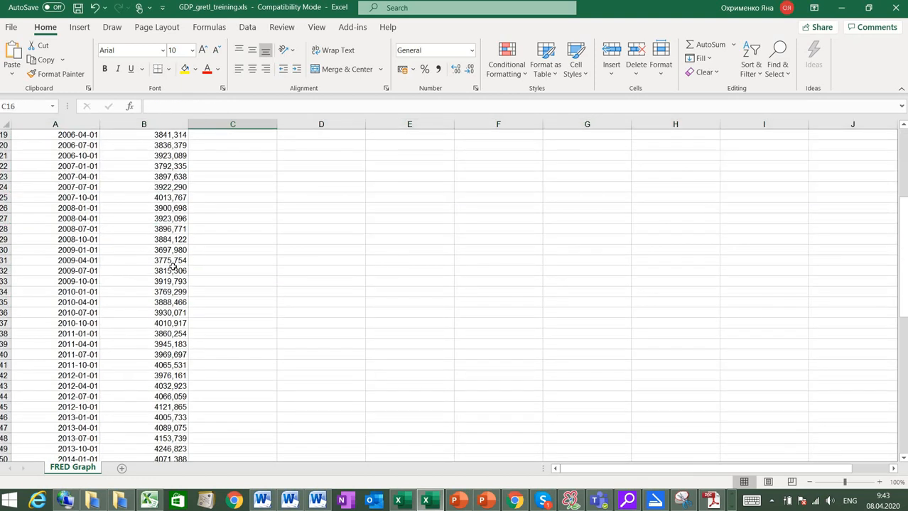
Step: Save and close GDP_gretl_treining.xls, and close the empty Book1 workbook to return to gretl
click(80, 13)
click(895, 7)
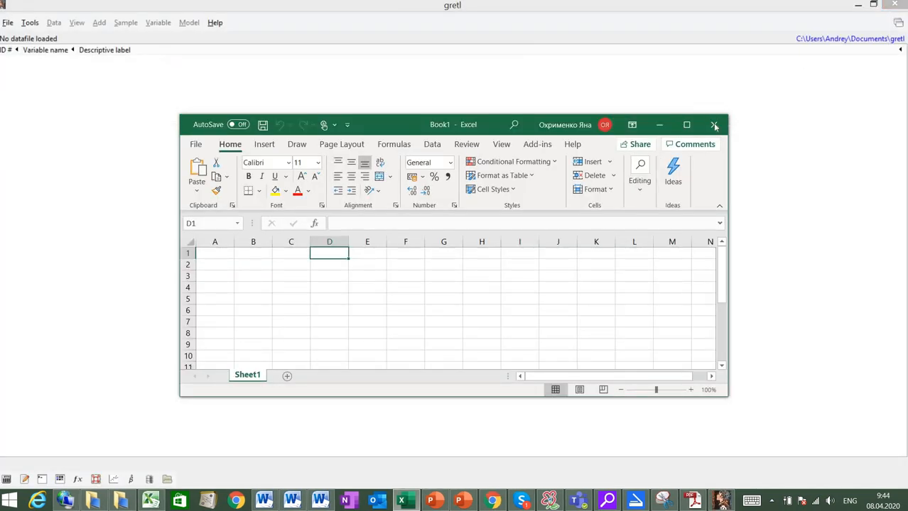
click(177, 67)
click(7, 22)
mouse_move(43, 39)
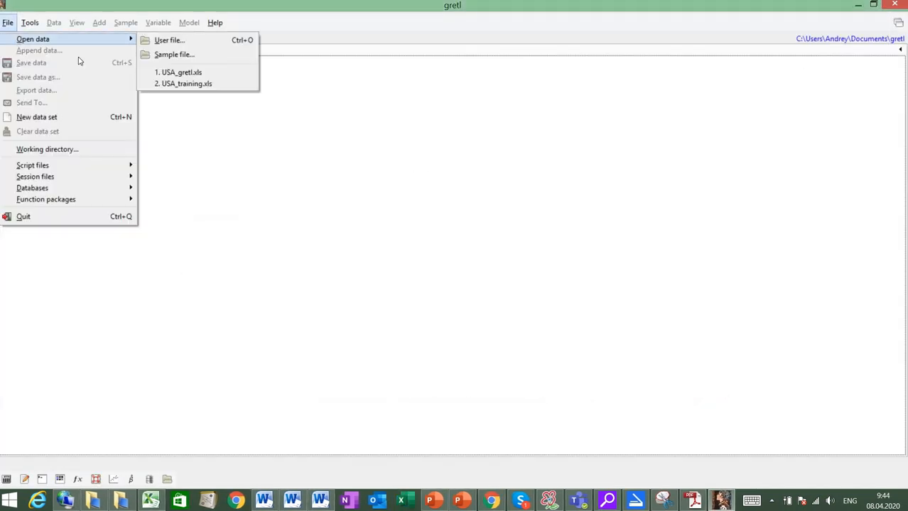
click(166, 42)
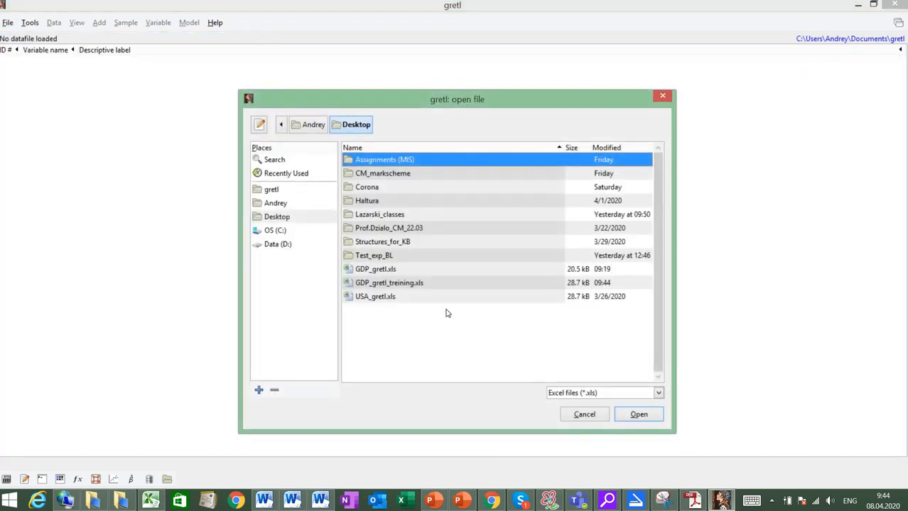
click(397, 283)
click(580, 415)
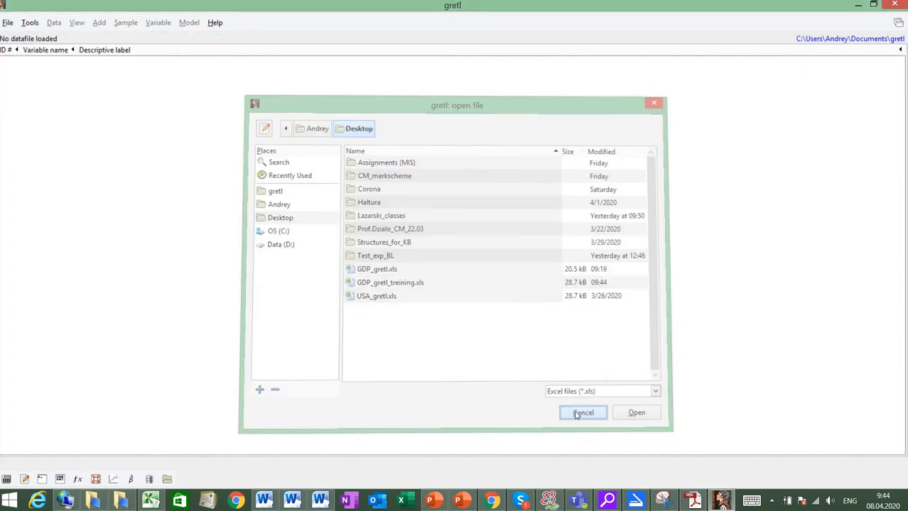
Step: Import GDP_gretl_treining.xls from the Desktop as a user data file, starting at column 1, row 1
click(8, 22)
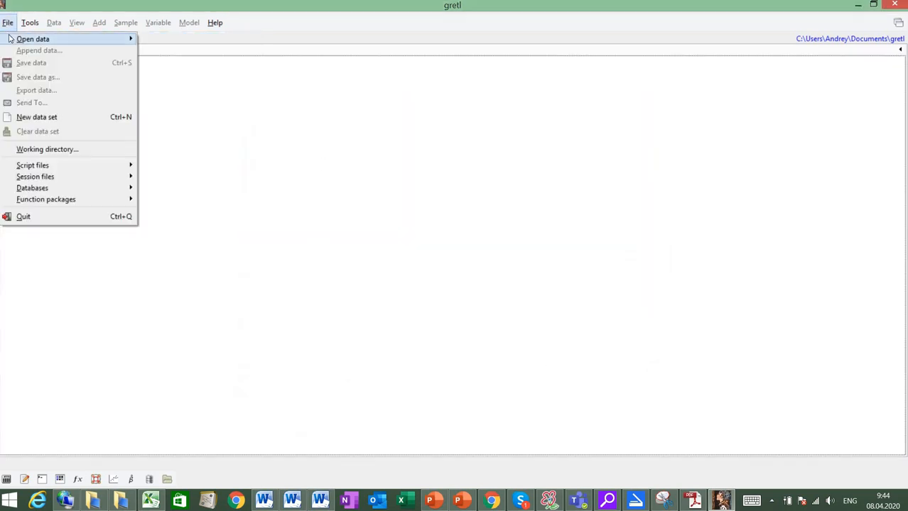
mouse_move(14, 37)
click(163, 39)
click(452, 284)
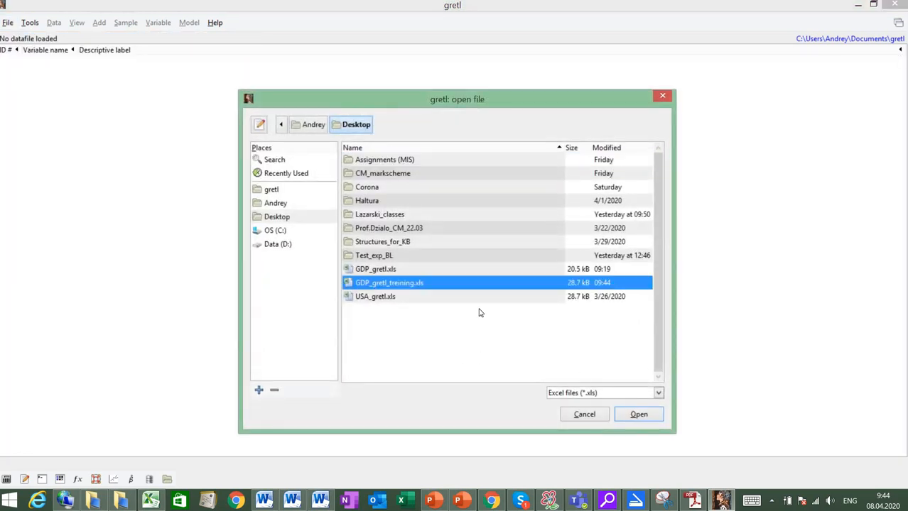
click(639, 415)
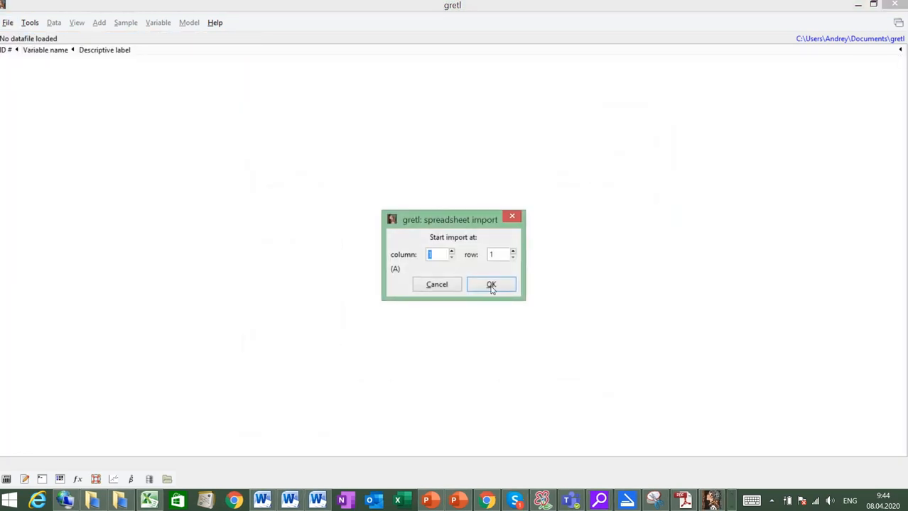
click(489, 285)
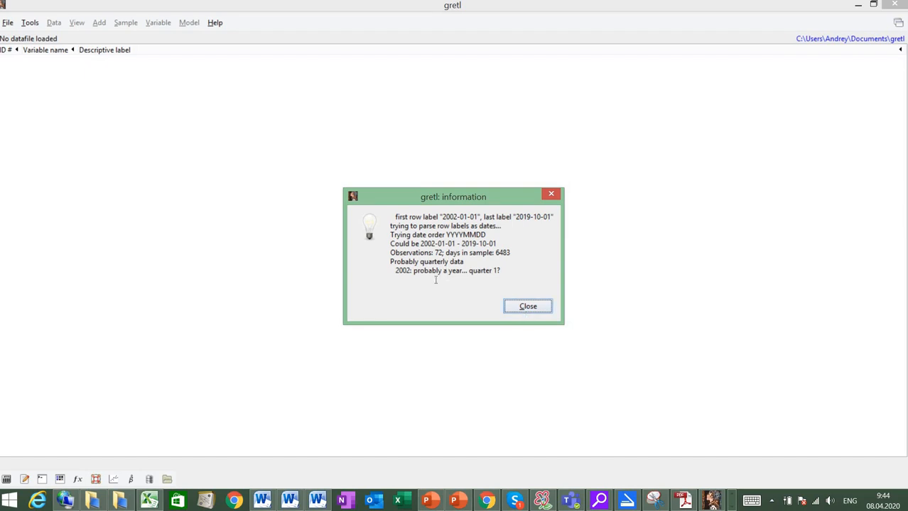
click(529, 307)
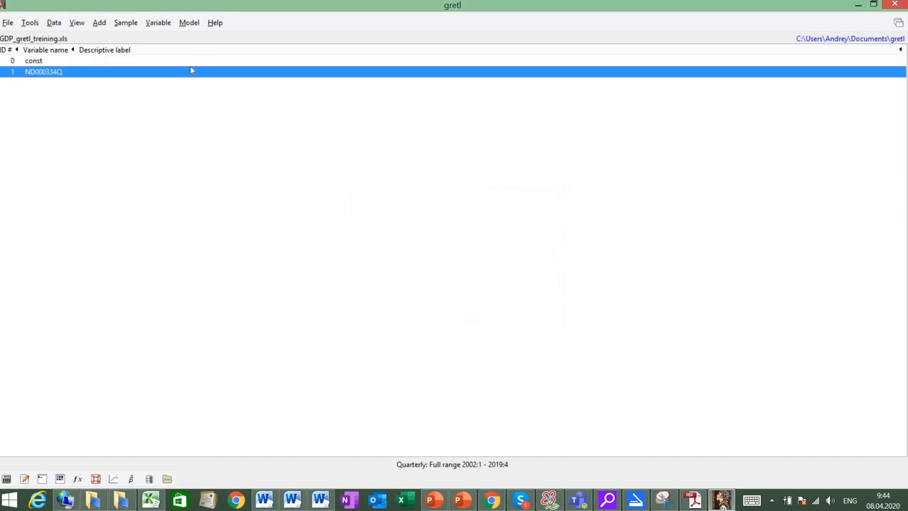
Step: Apply a Hodrick-Prescott filter with lambda 1600 to ND000334Q, graphing the original and smoothed series and the residual or cycle series
click(159, 23)
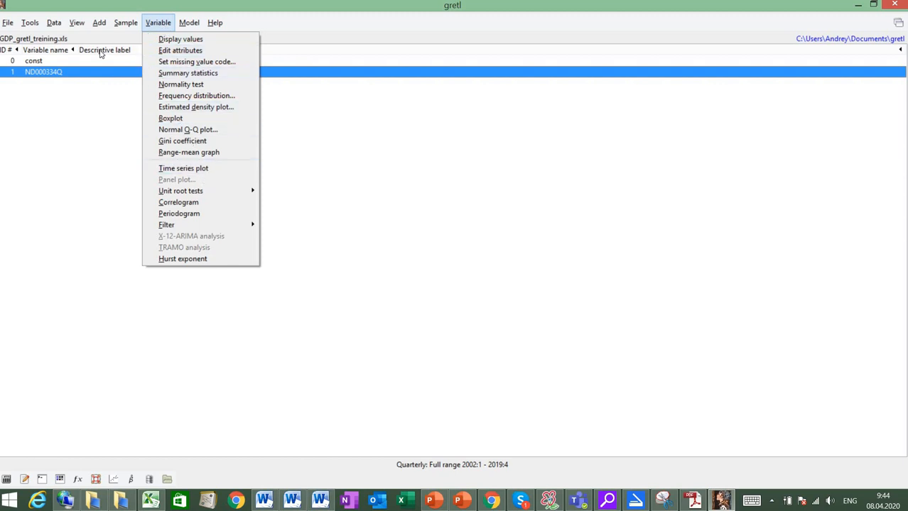
mouse_move(126, 23)
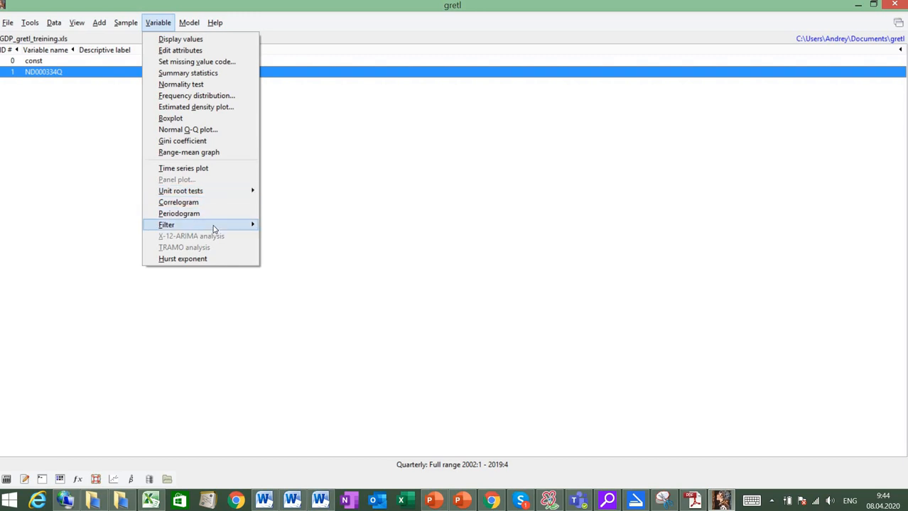
mouse_move(250, 228)
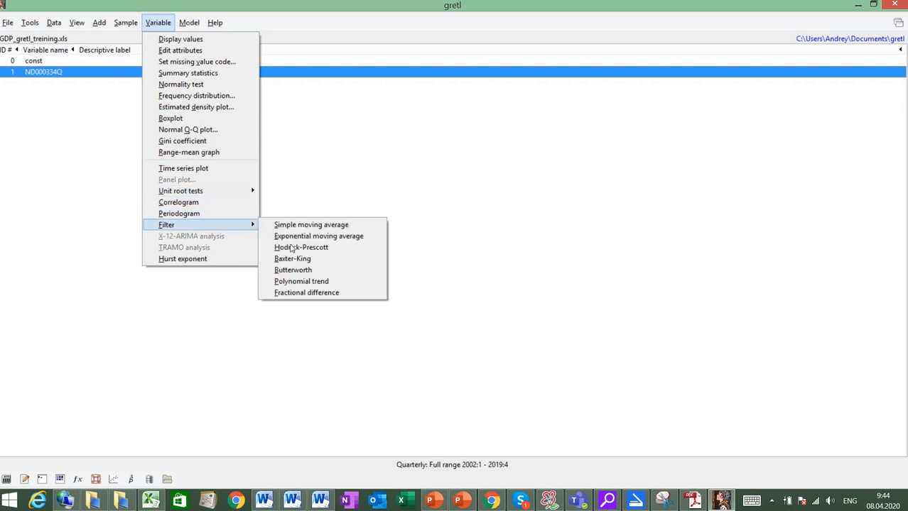
click(291, 246)
click(343, 244)
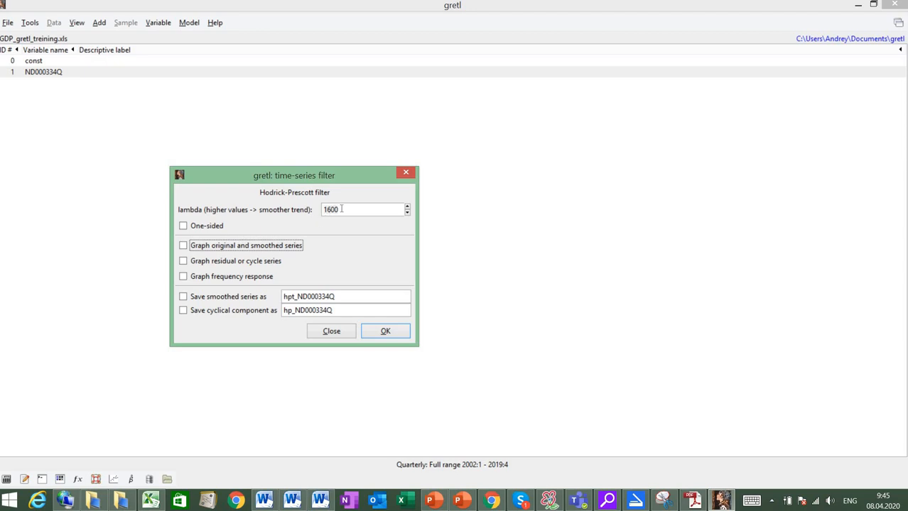
click(183, 246)
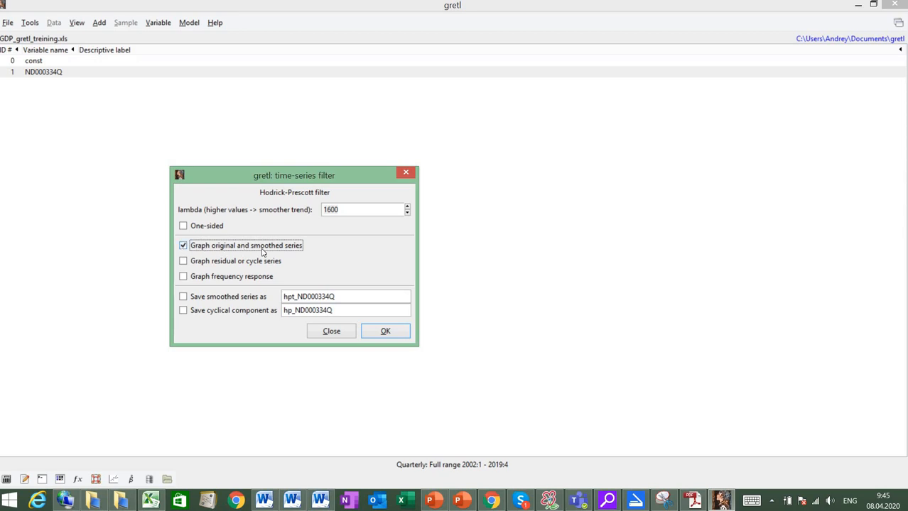
click(183, 261)
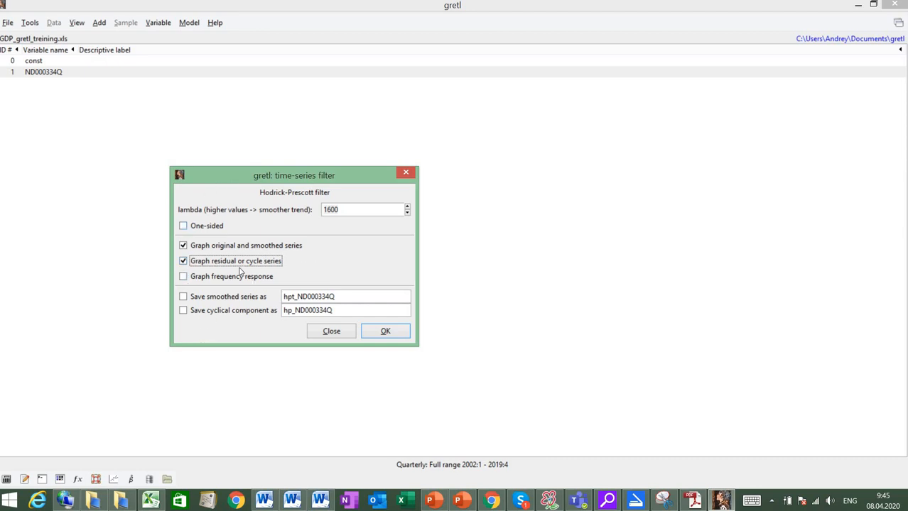
click(367, 335)
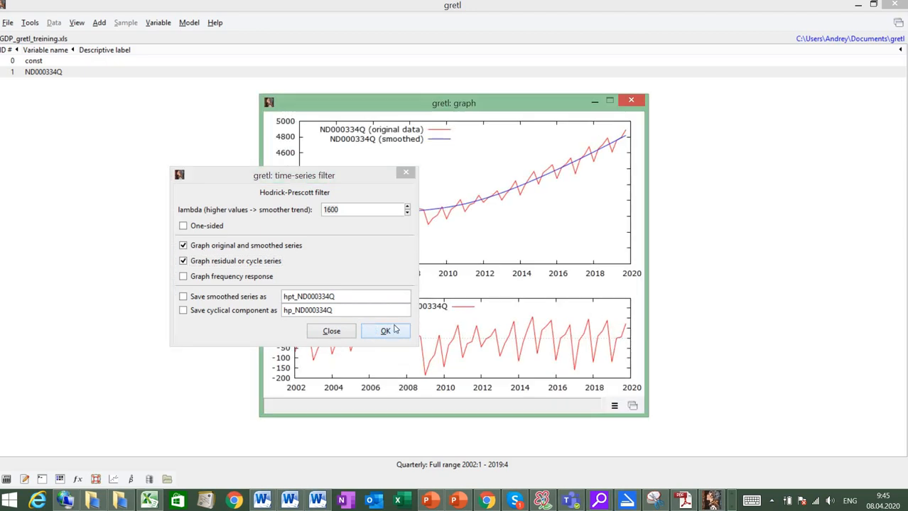
click(405, 173)
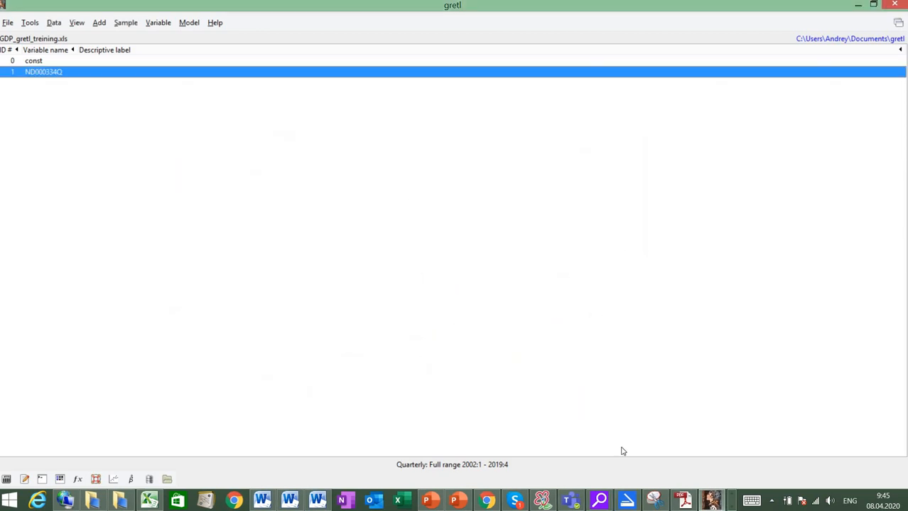
Step: Bring up the Hodrick-Prescott graph and examine the smoothed trend and cyclical component of ND000334Q
click(730, 505)
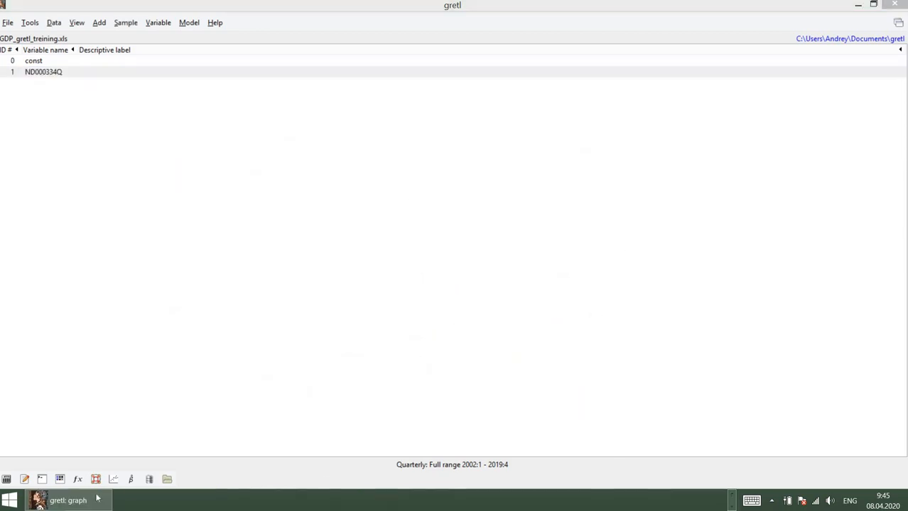
click(89, 501)
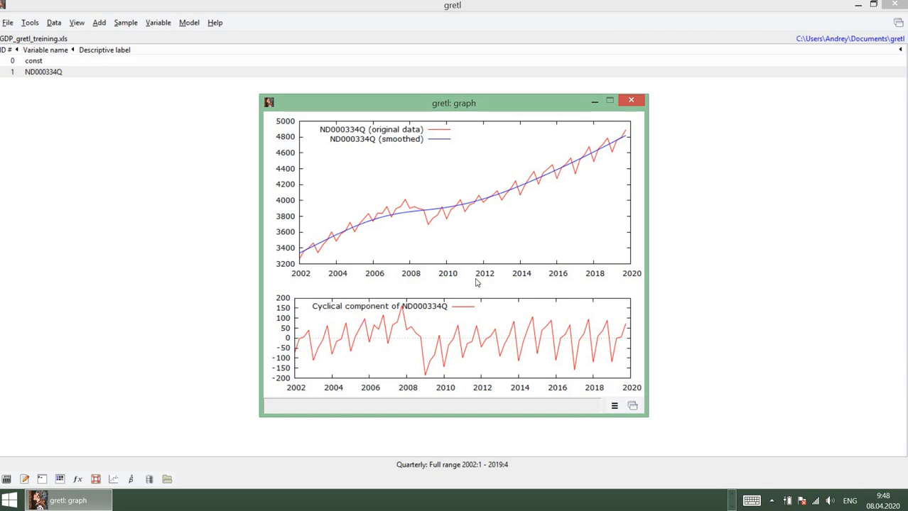
click(732, 496)
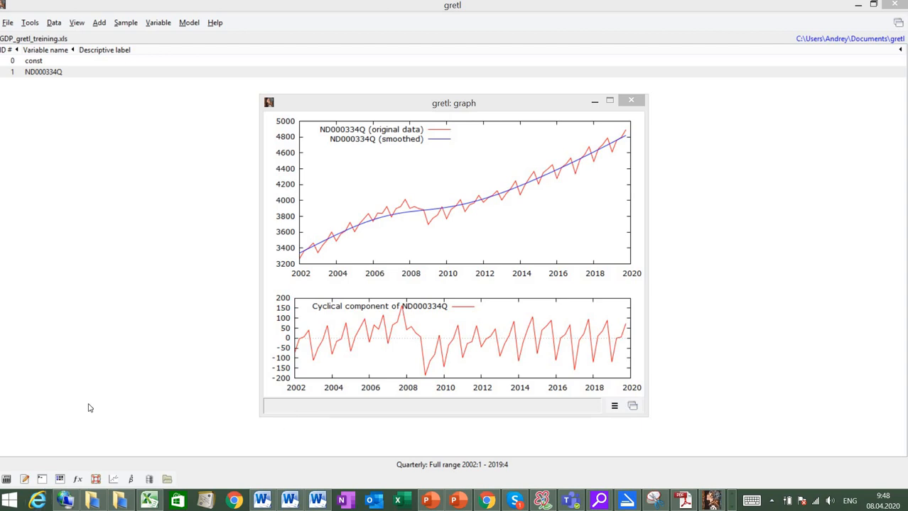
Step: Apply a simple moving average of 4 observations to ND000334Q, graphing the original and smoothed series and the residual or cycle series
click(163, 23)
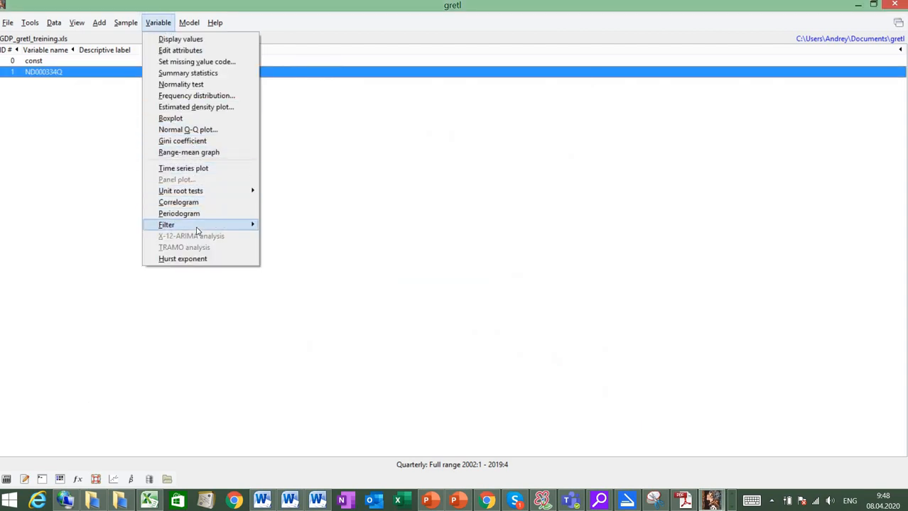
mouse_move(199, 226)
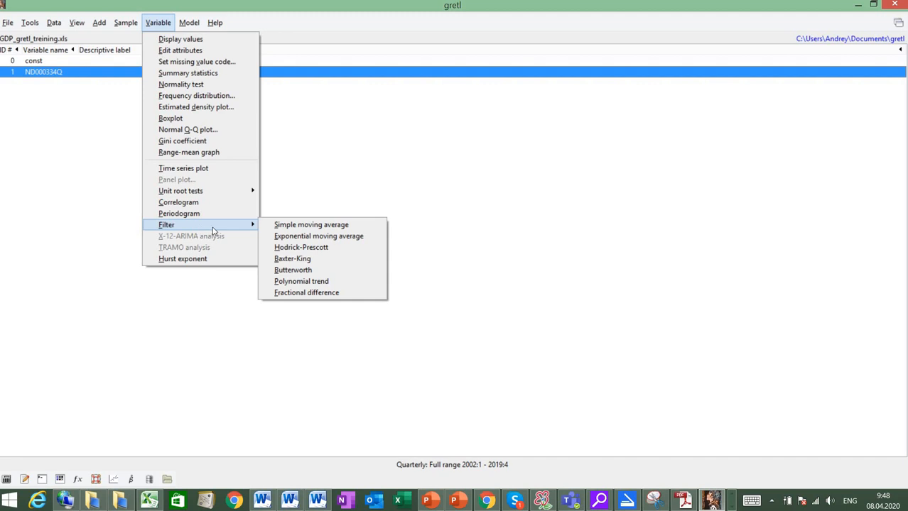
click(290, 226)
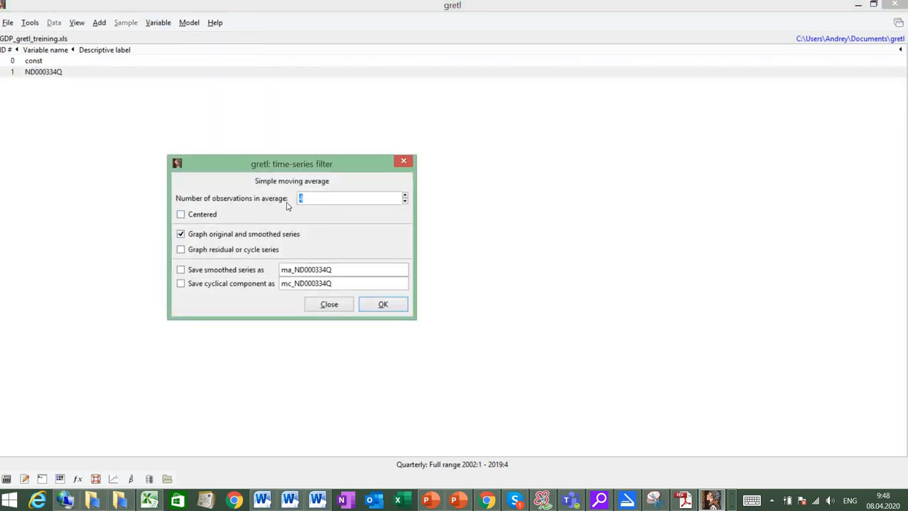
text(4)
click(207, 252)
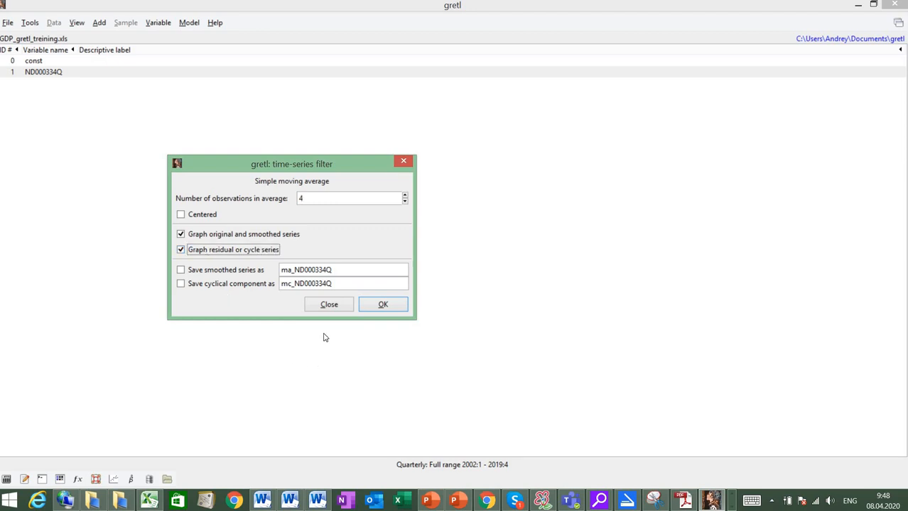
click(381, 304)
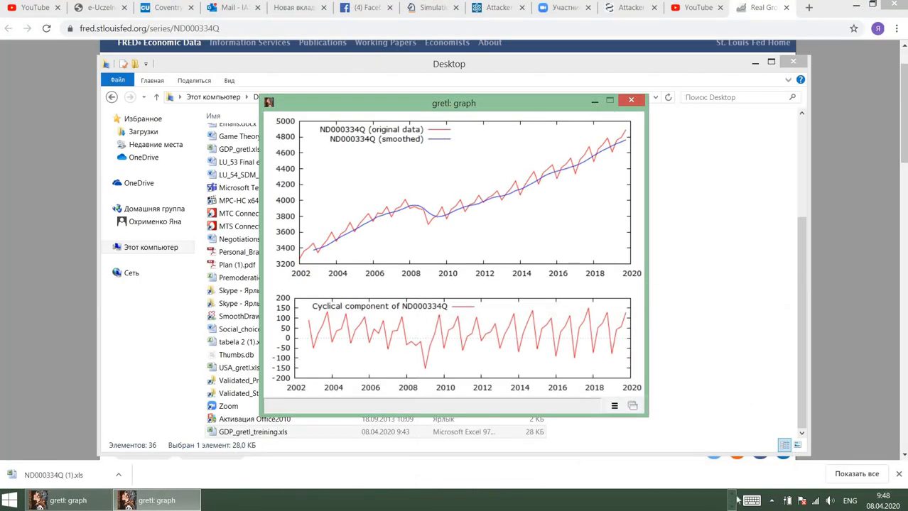
Step: Compare the moving-average graph with the Hodrick-Prescott graph, looking at each one's smoothed series and cyclical component
click(751, 500)
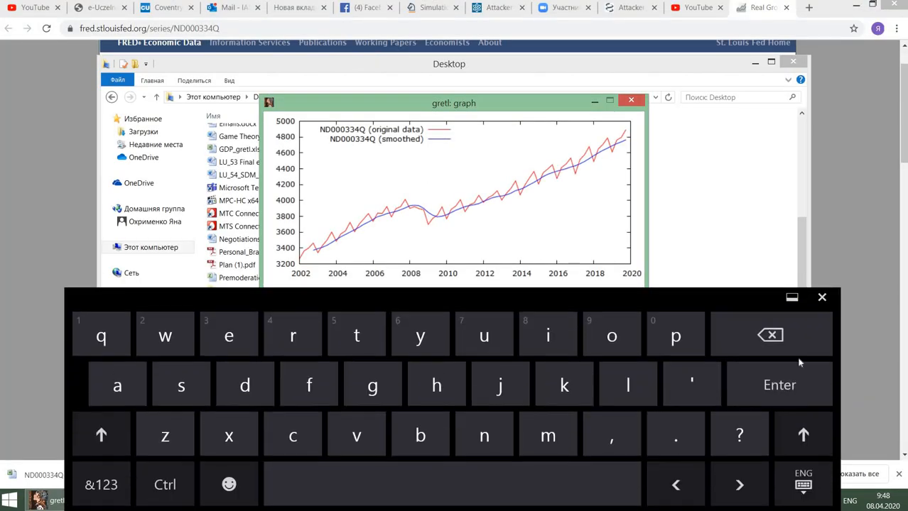
click(859, 261)
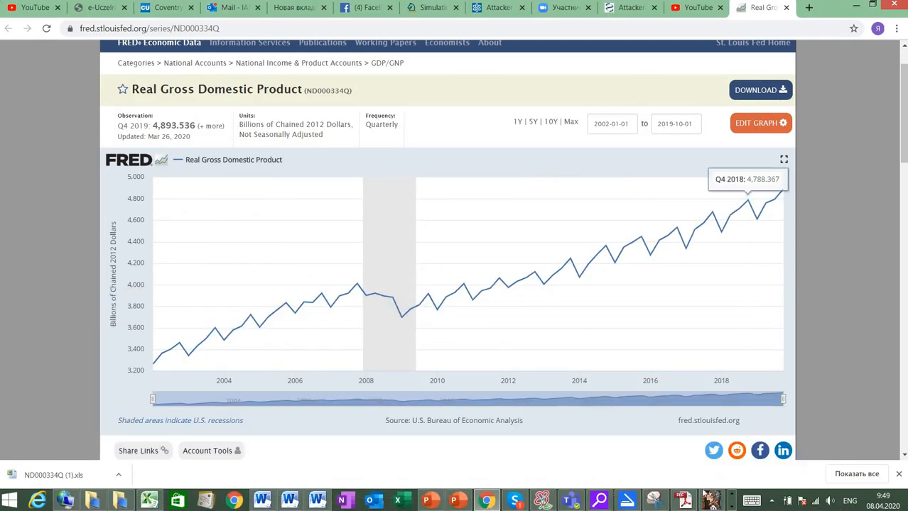
click(731, 505)
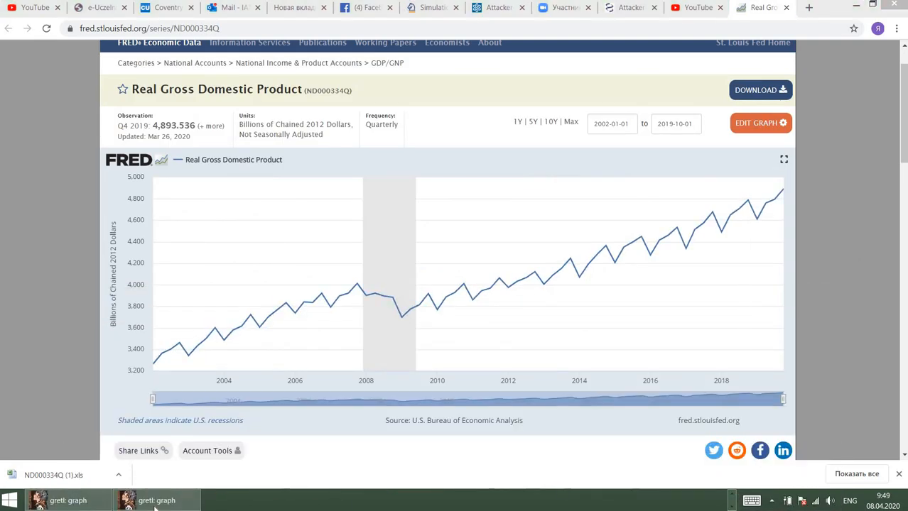
click(155, 500)
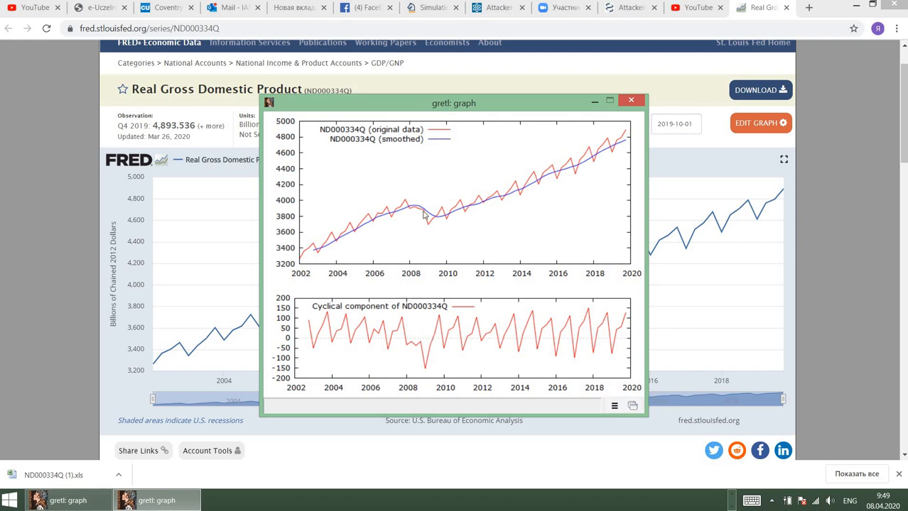
click(68, 500)
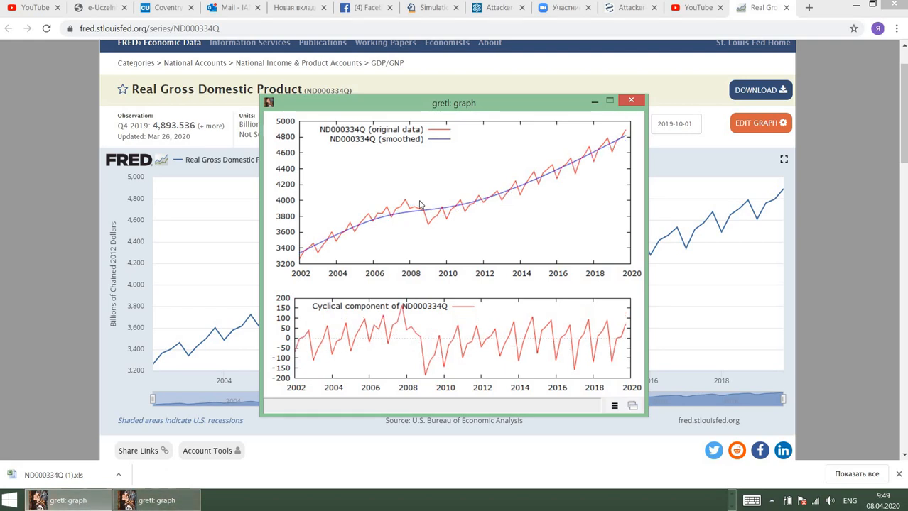
click(153, 506)
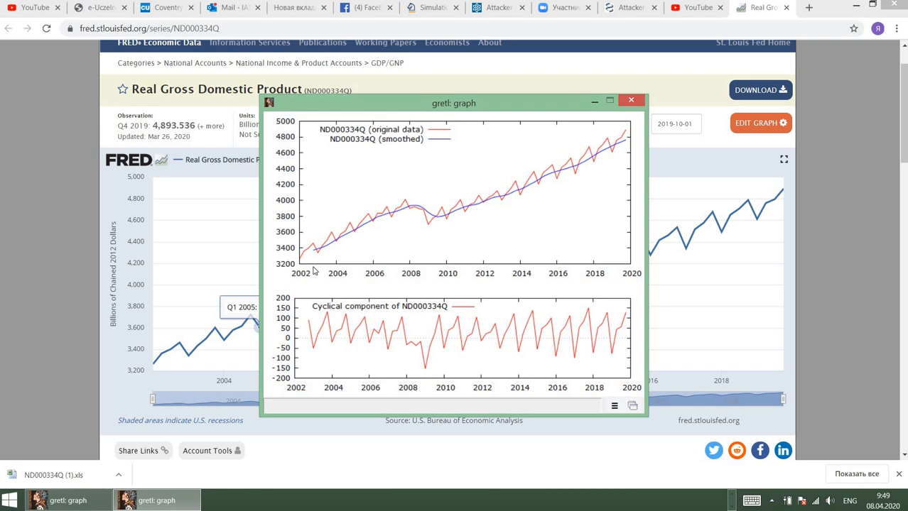
click(730, 497)
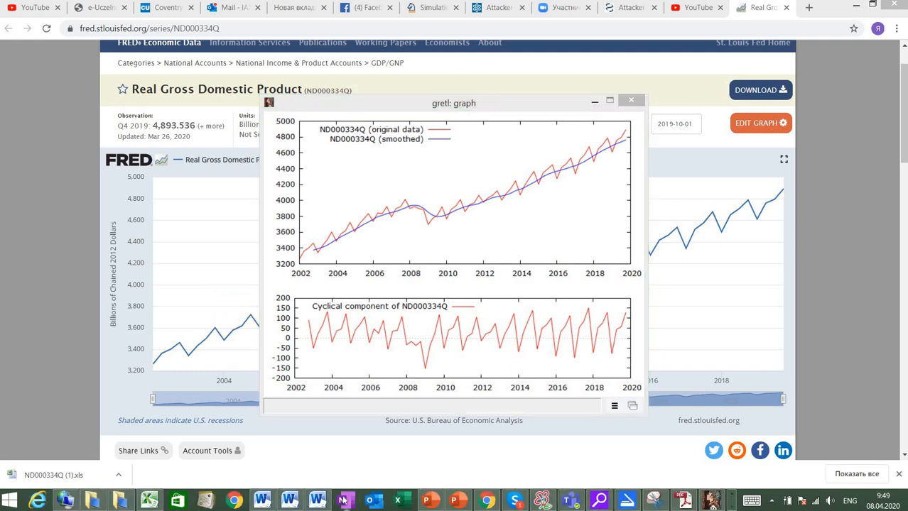